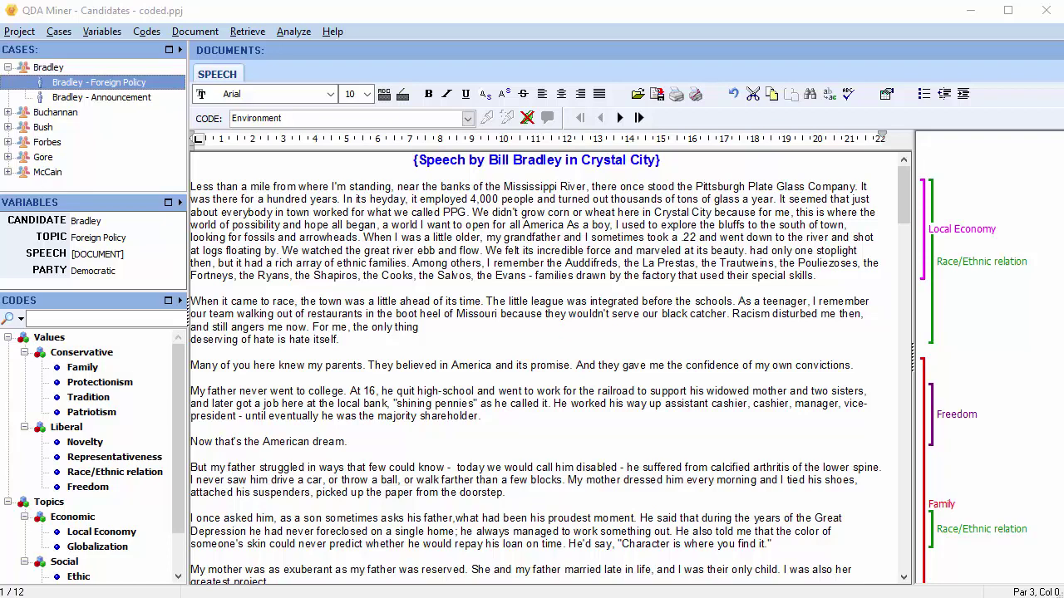
Run a Coding by Variable crosstab of codes by candidate and review the results
{"action": "left_click", "coordinate": [291, 33]}
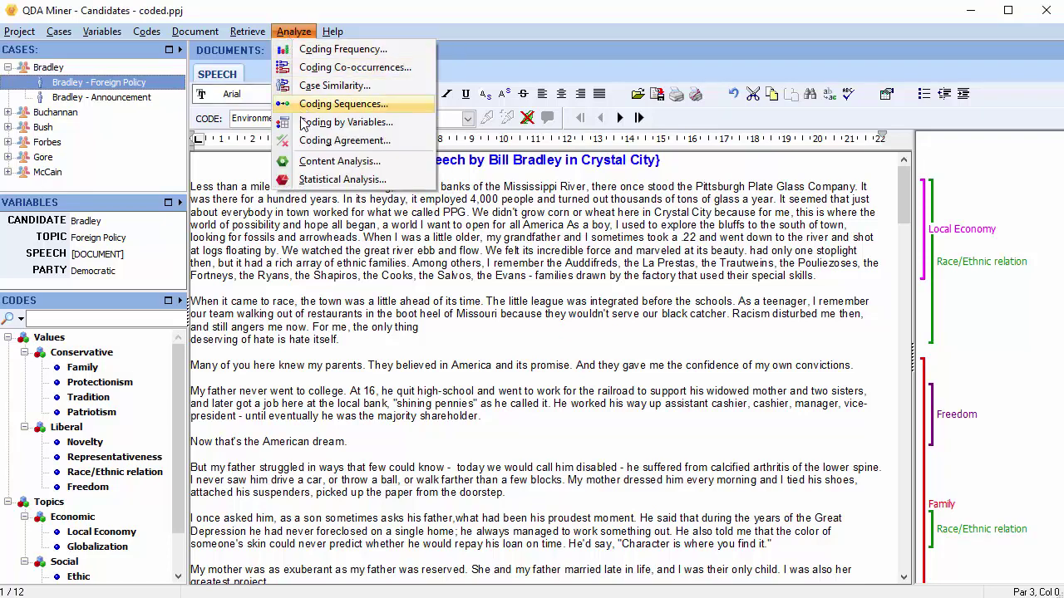
{"action": "left_click", "coordinate": [304, 122]}
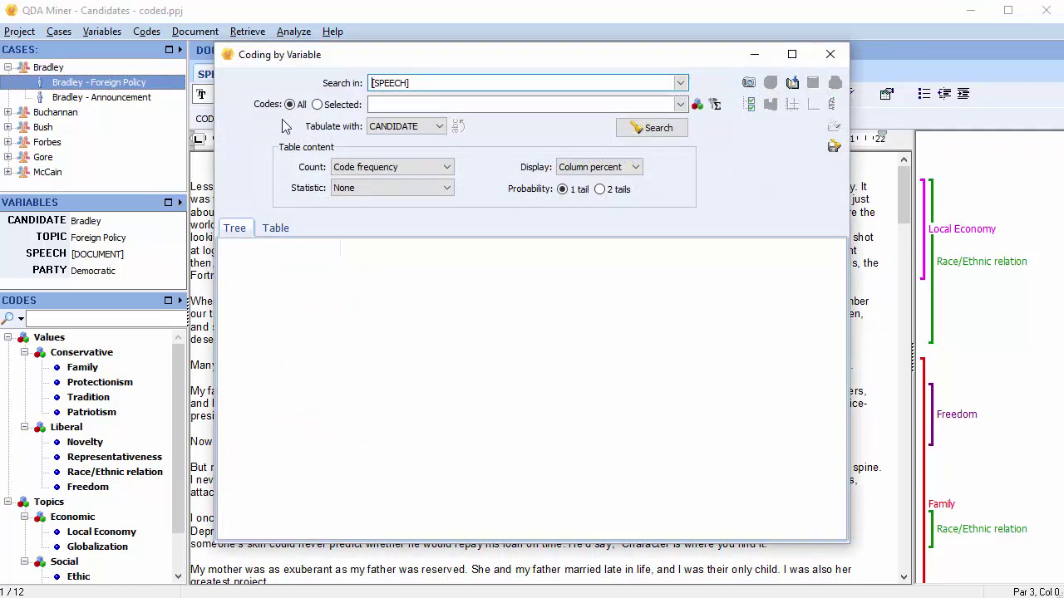
{"action": "left_click", "coordinate": [655, 132]}
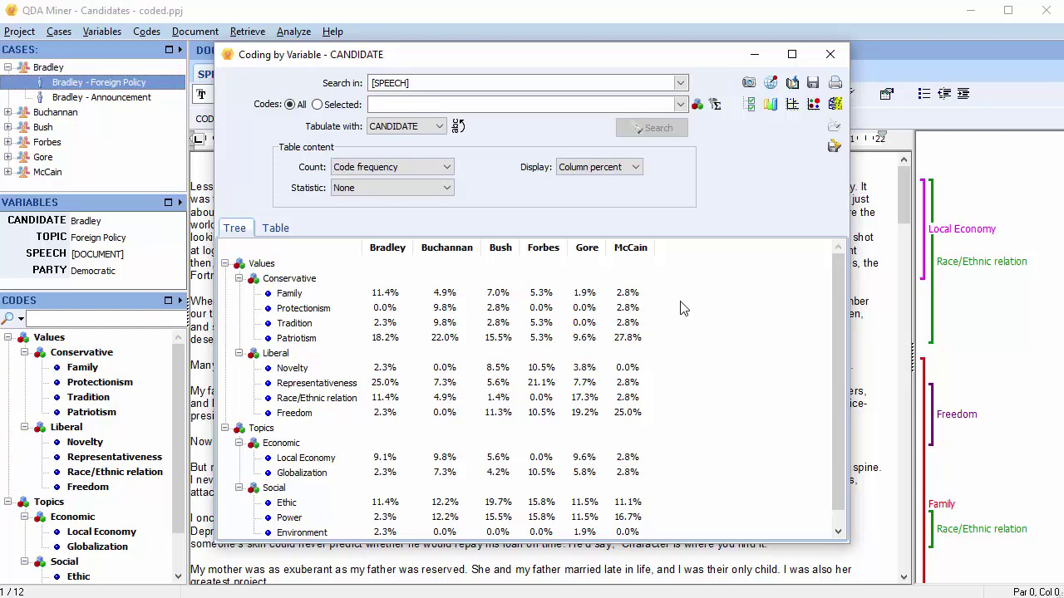
{"action": "left_click", "coordinate": [828, 55]}
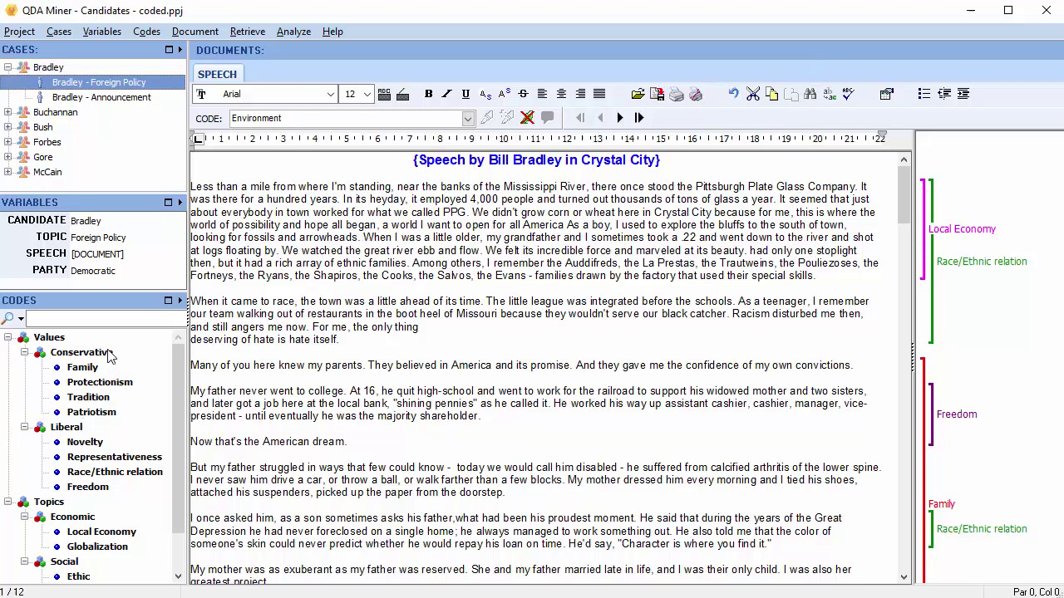
Apply Virtual Grouping to the Conservative code, merging Family, Protectionism, Tradition and Patriotism
{"action": "left_click", "coordinate": [110, 354]}
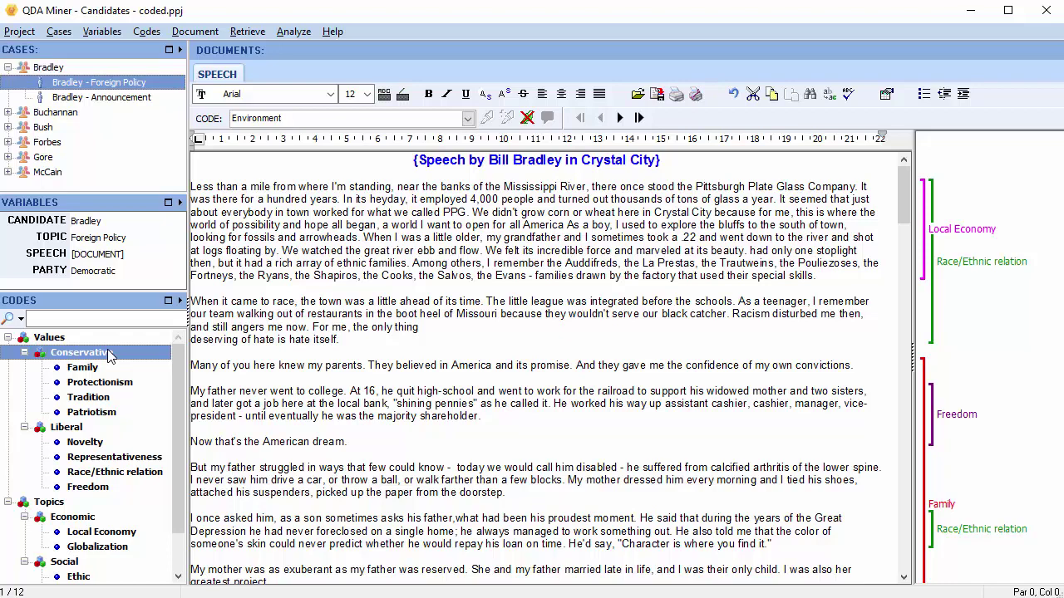
{"action": "right_click", "coordinate": [109, 355]}
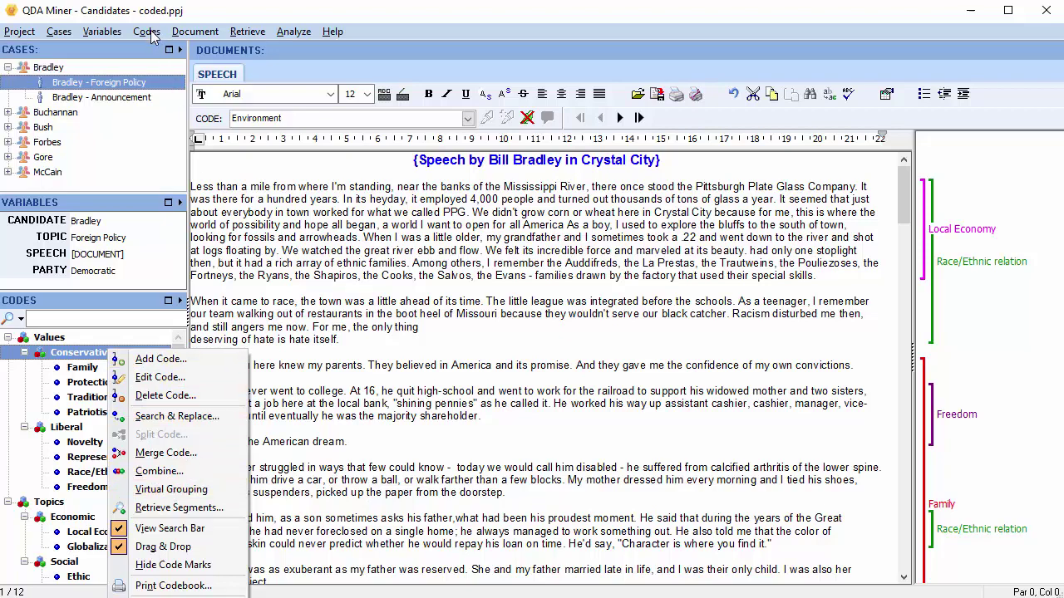
{"action": "left_click", "coordinate": [147, 32]}
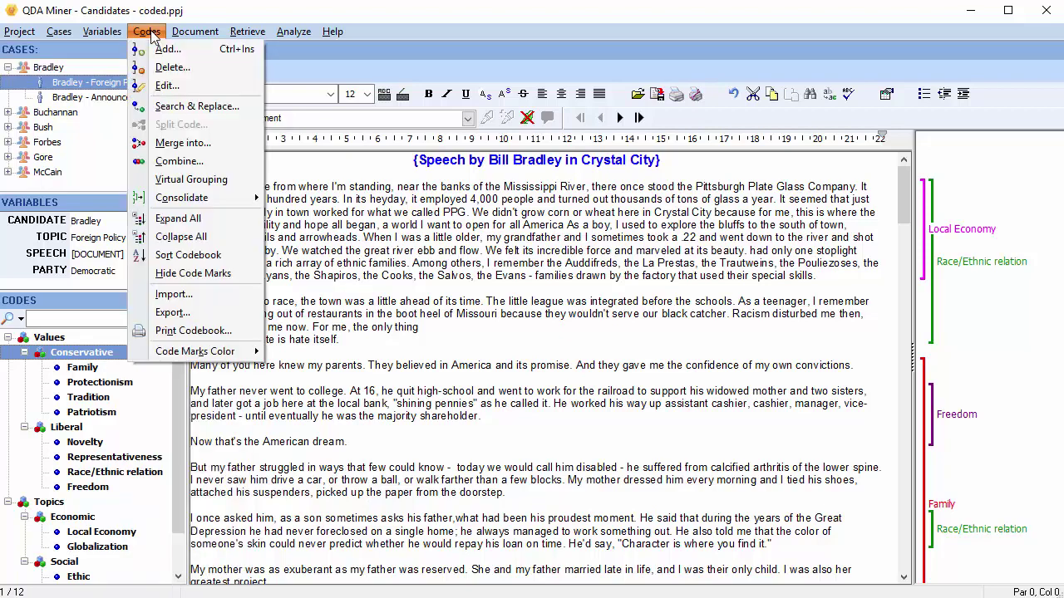
{"action": "left_click", "coordinate": [191, 183]}
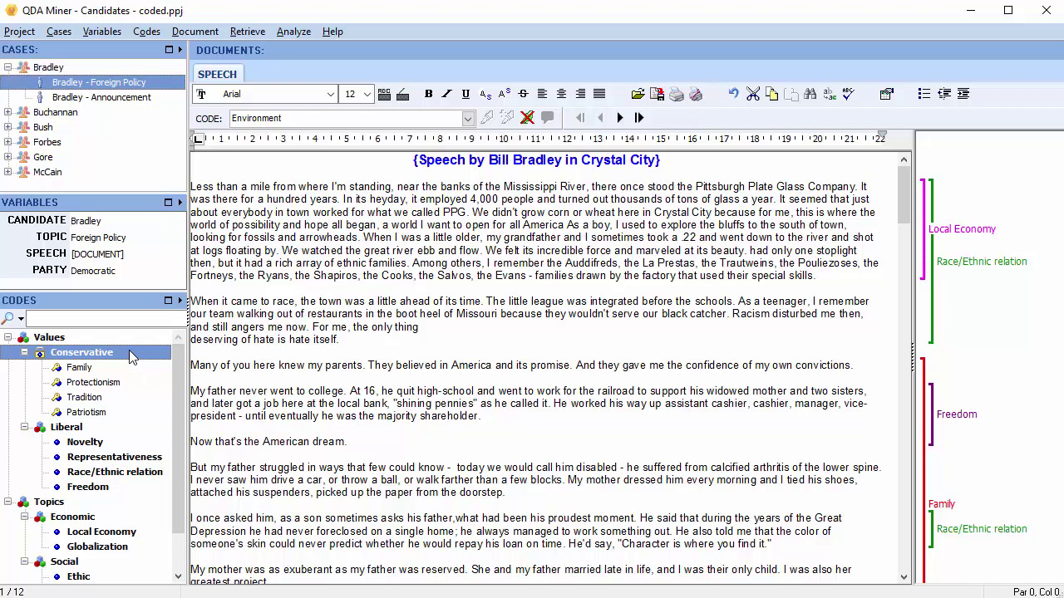
Apply Virtual Grouping to the Liberal code, merging Novelty, Representativeness, Race/Ethnic relation and Freedom
{"action": "left_click", "coordinate": [92, 428]}
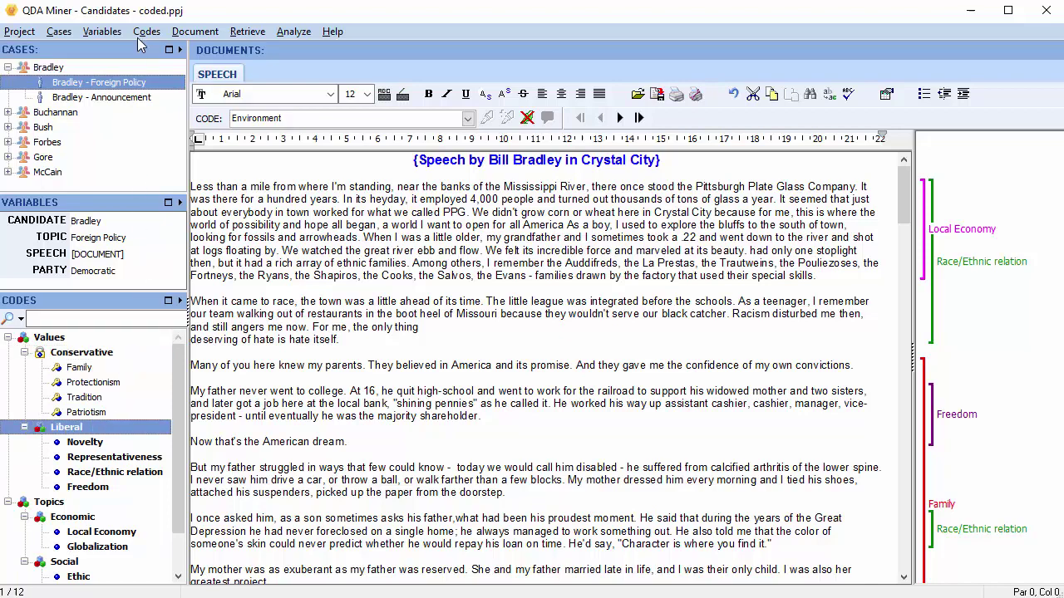
{"action": "left_click", "coordinate": [146, 33]}
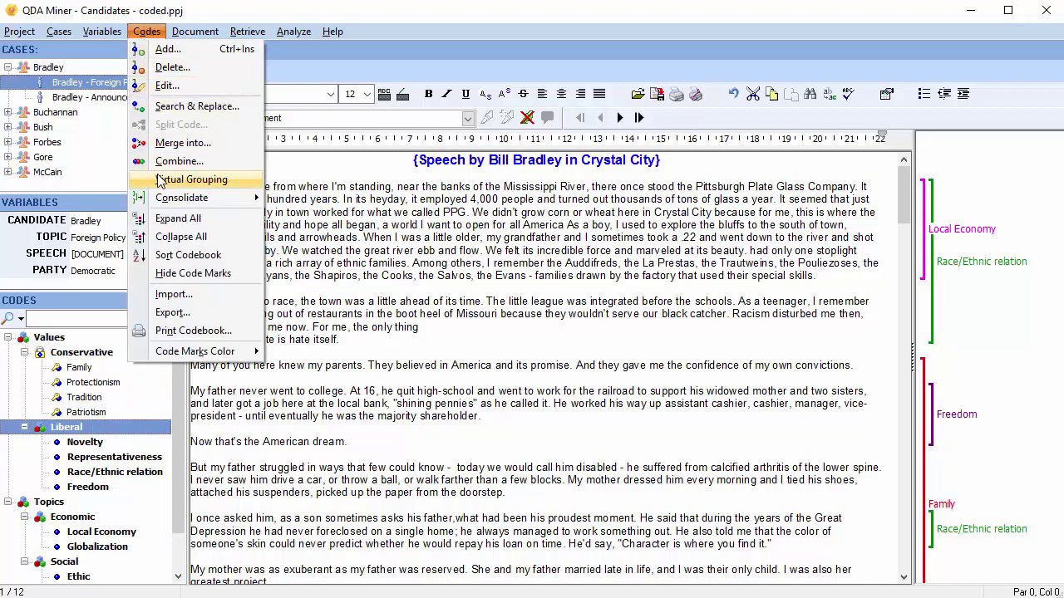
{"action": "left_click", "coordinate": [159, 180]}
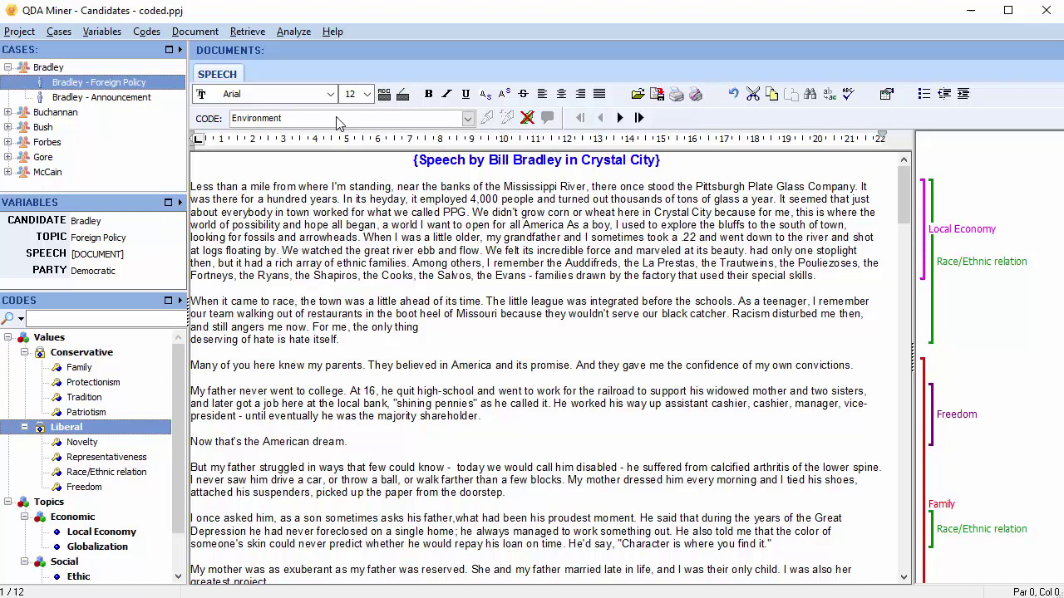
{"action": "left_click", "coordinate": [294, 32]}
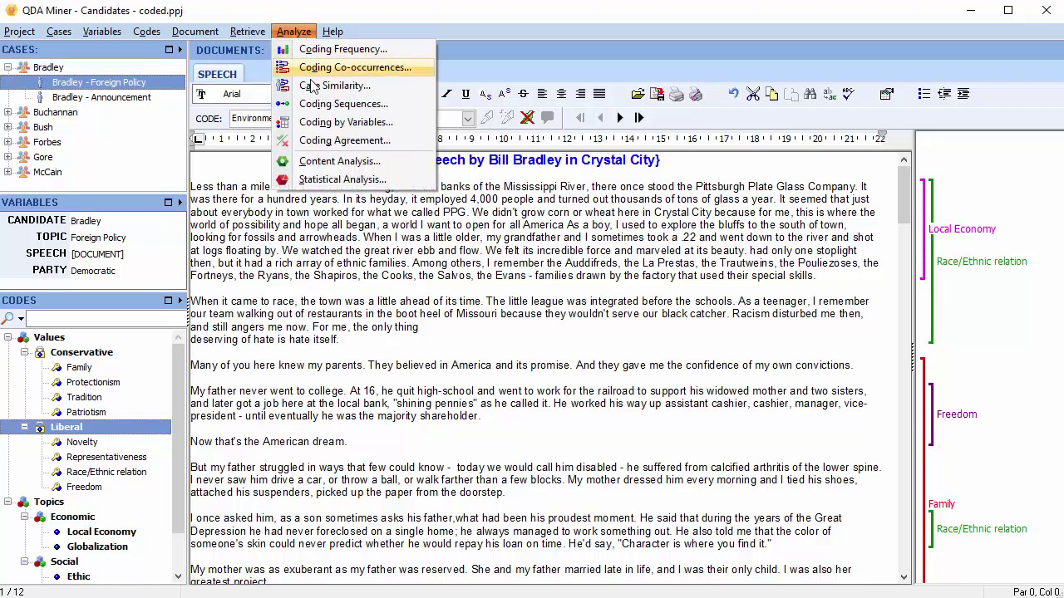
{"action": "left_click", "coordinate": [346, 123]}
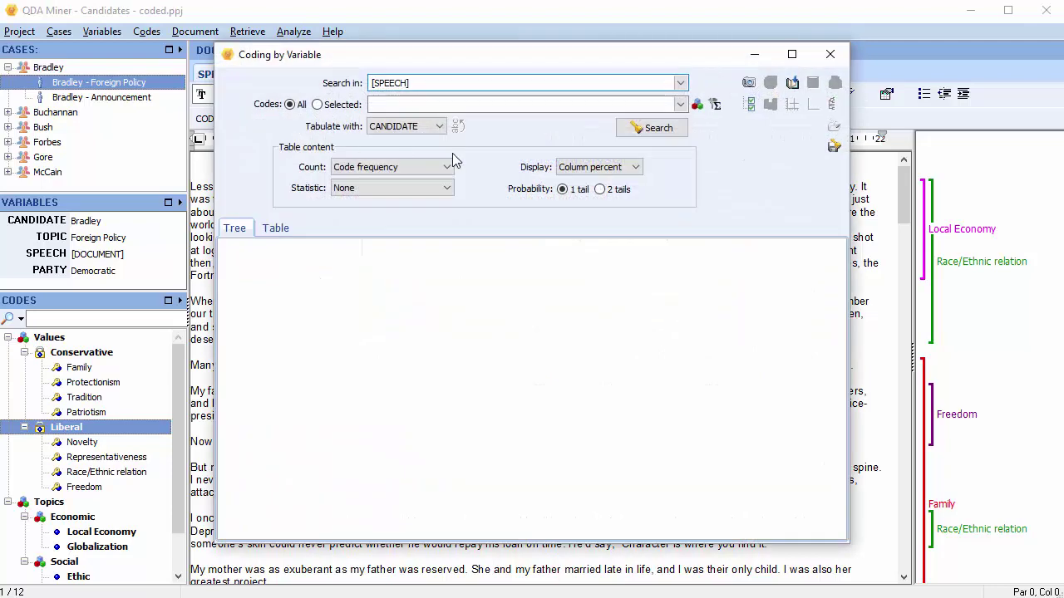
{"action": "left_click", "coordinate": [651, 130]}
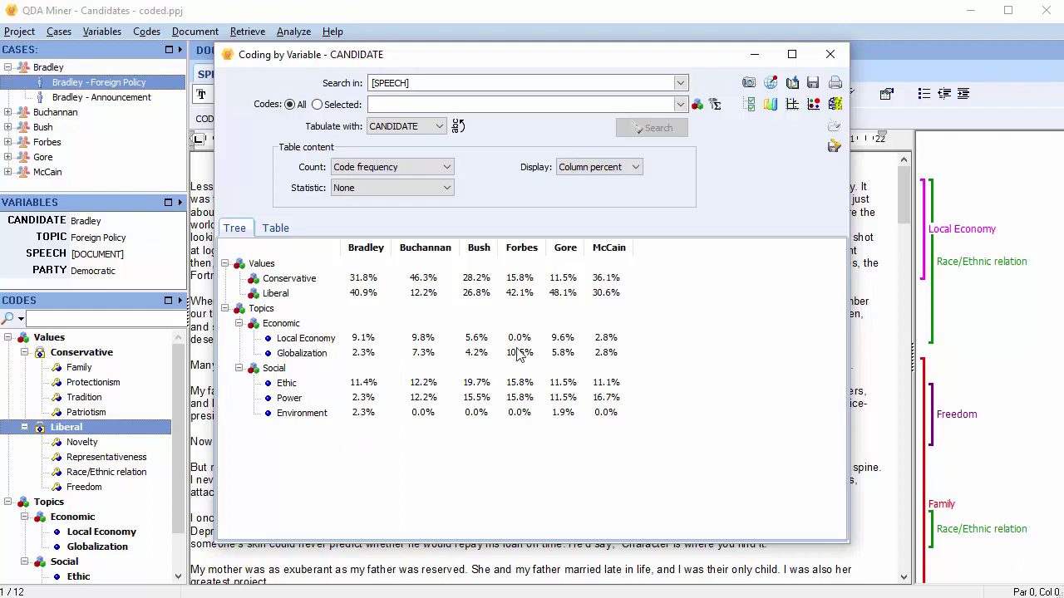
{"action": "left_click", "coordinate": [831, 55]}
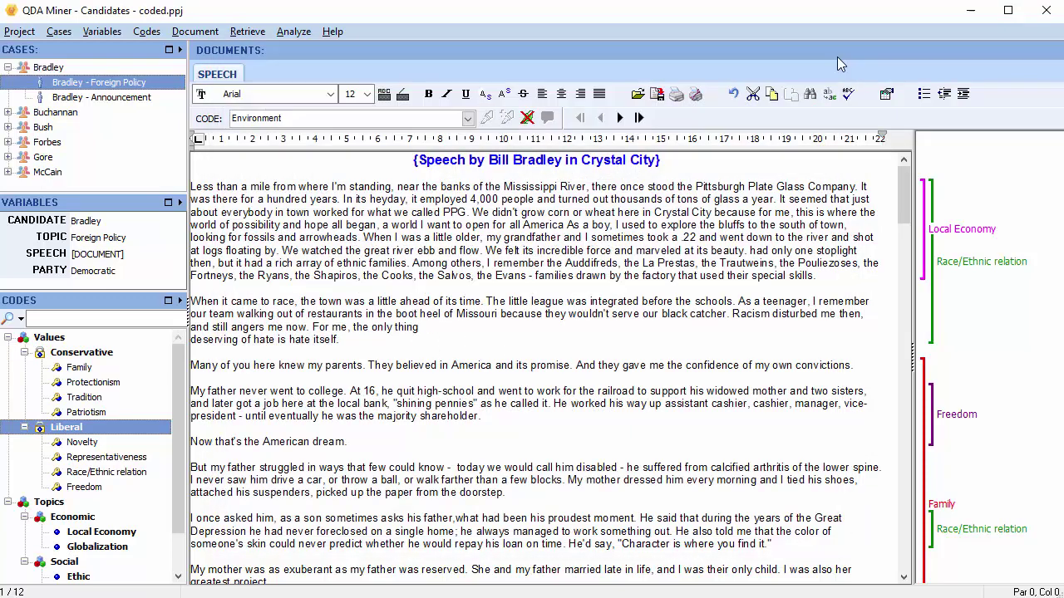
{"action": "left_click", "coordinate": [284, 33]}
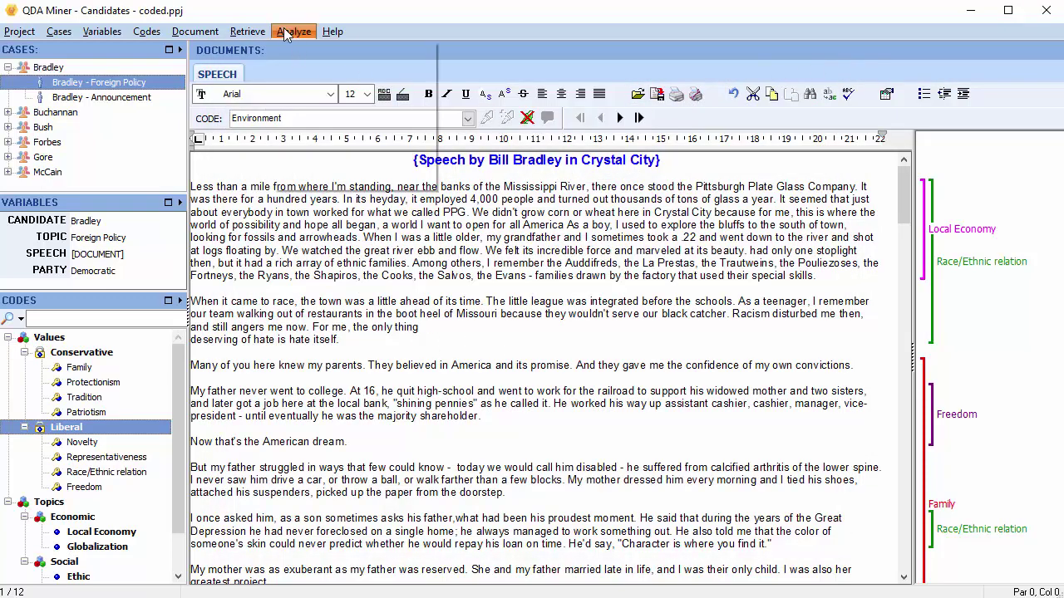
{"action": "left_click", "coordinate": [301, 50]}
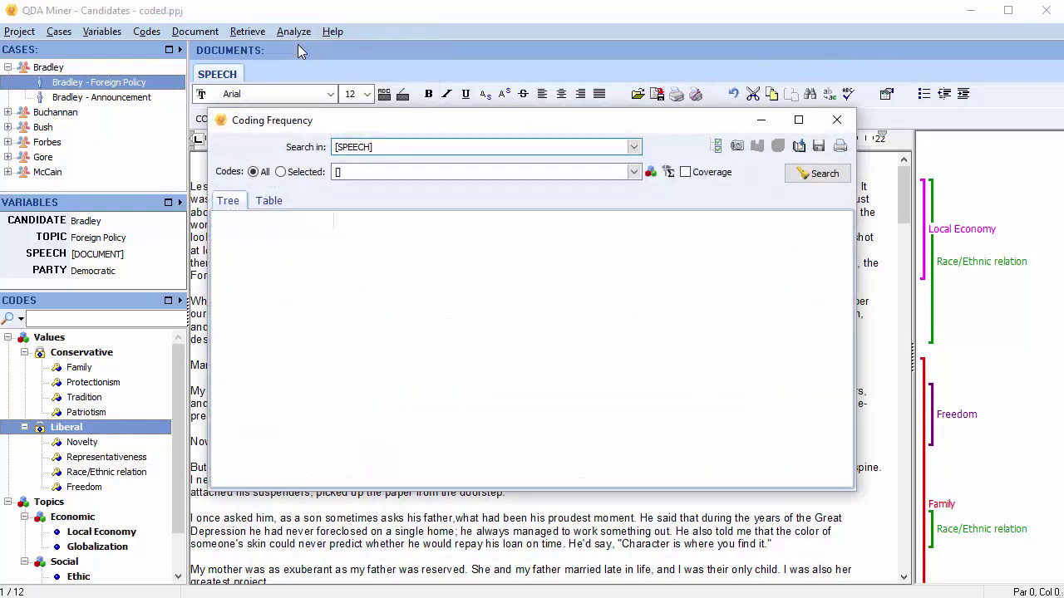
{"action": "left_click", "coordinate": [796, 175]}
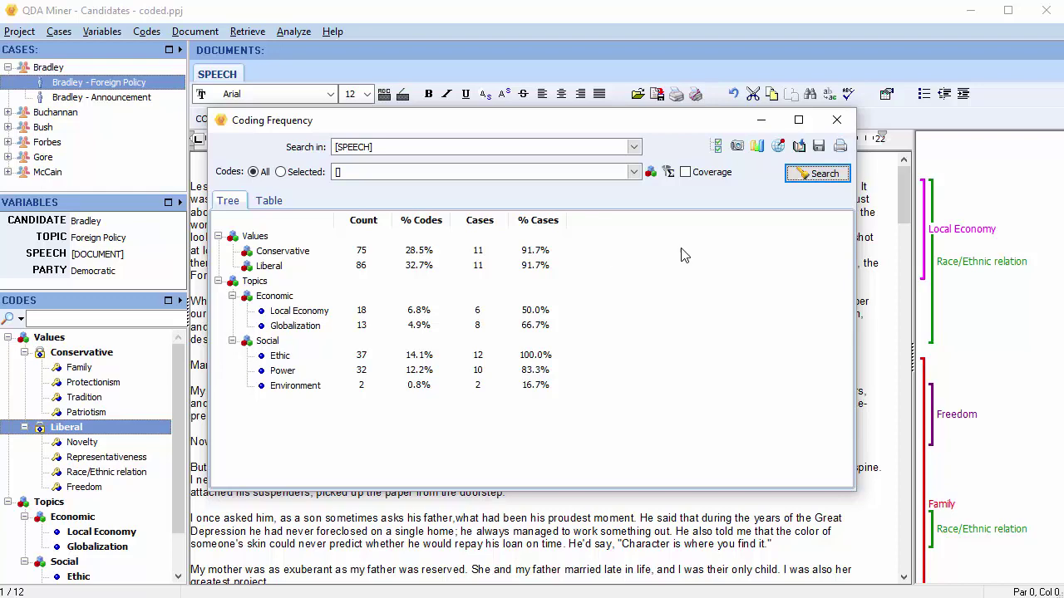
{"action": "left_click", "coordinate": [837, 119]}
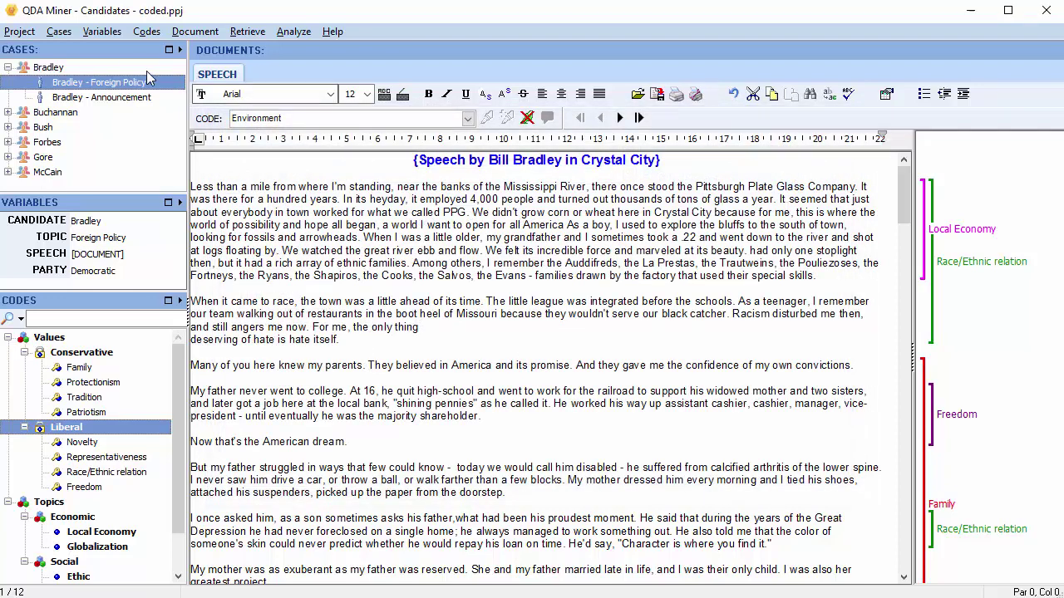
{"action": "left_click", "coordinate": [112, 31]}
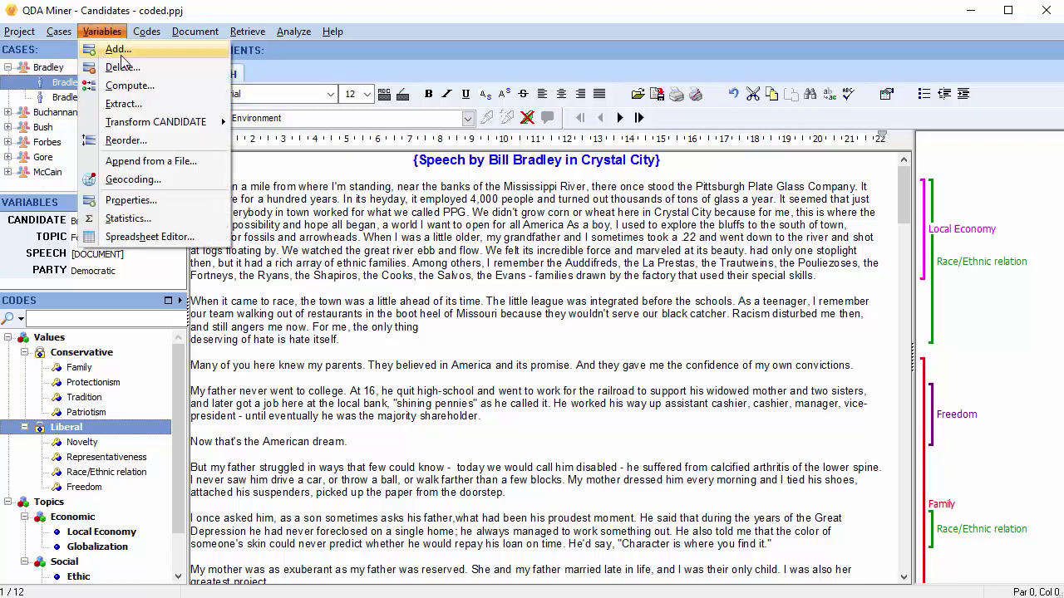
{"action": "left_click", "coordinate": [129, 86]}
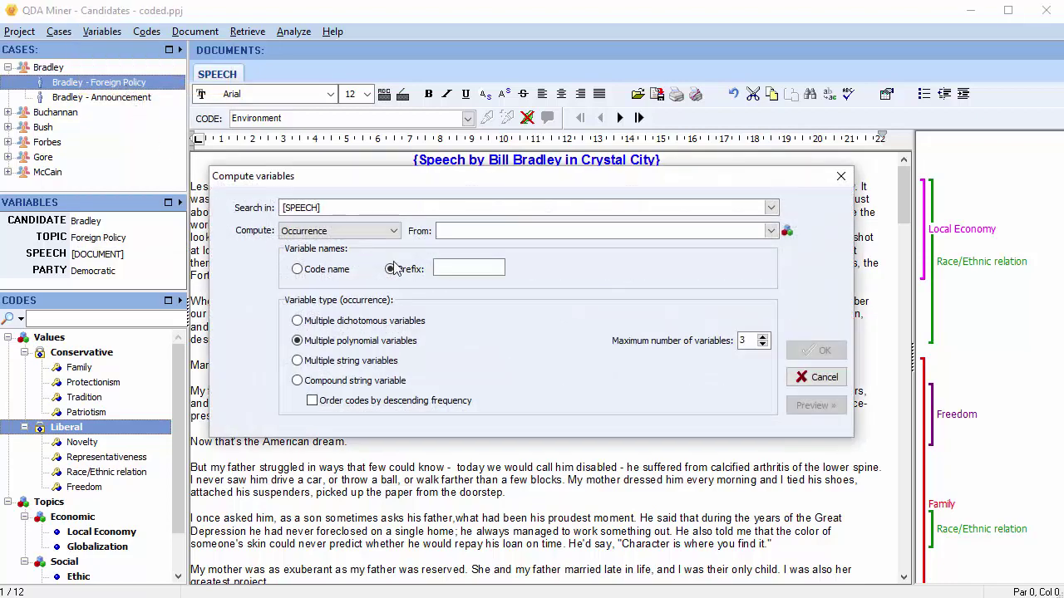
{"action": "left_click", "coordinate": [771, 232]}
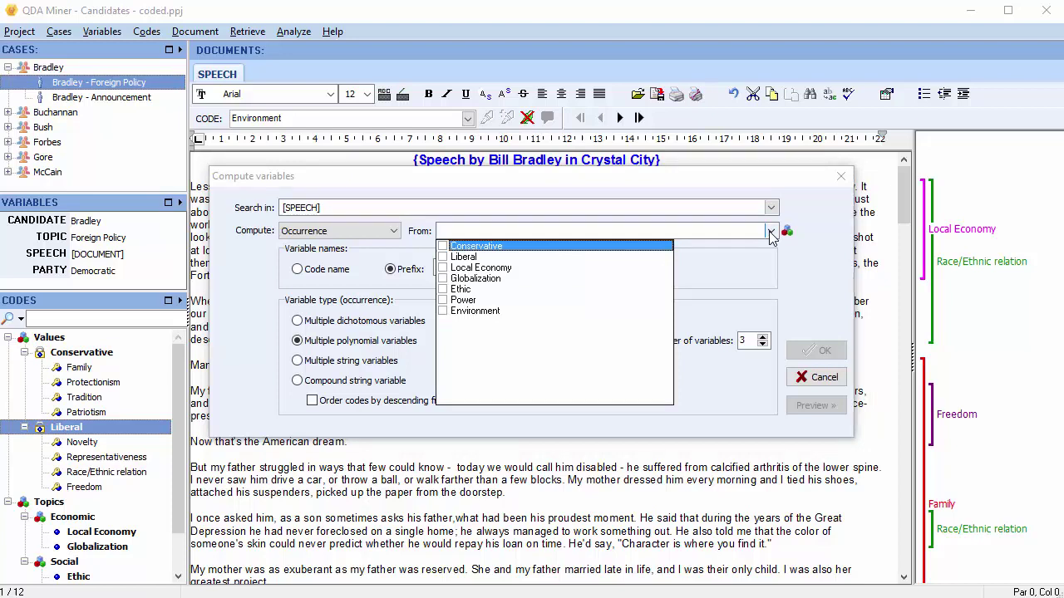
{"action": "left_click", "coordinate": [770, 234]}
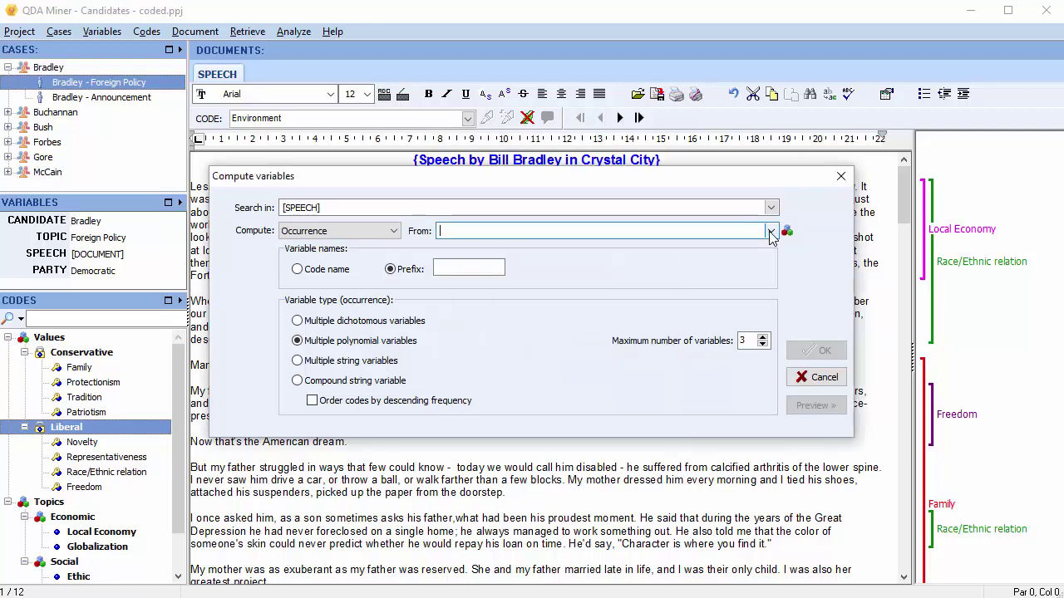
{"action": "left_click", "coordinate": [818, 381]}
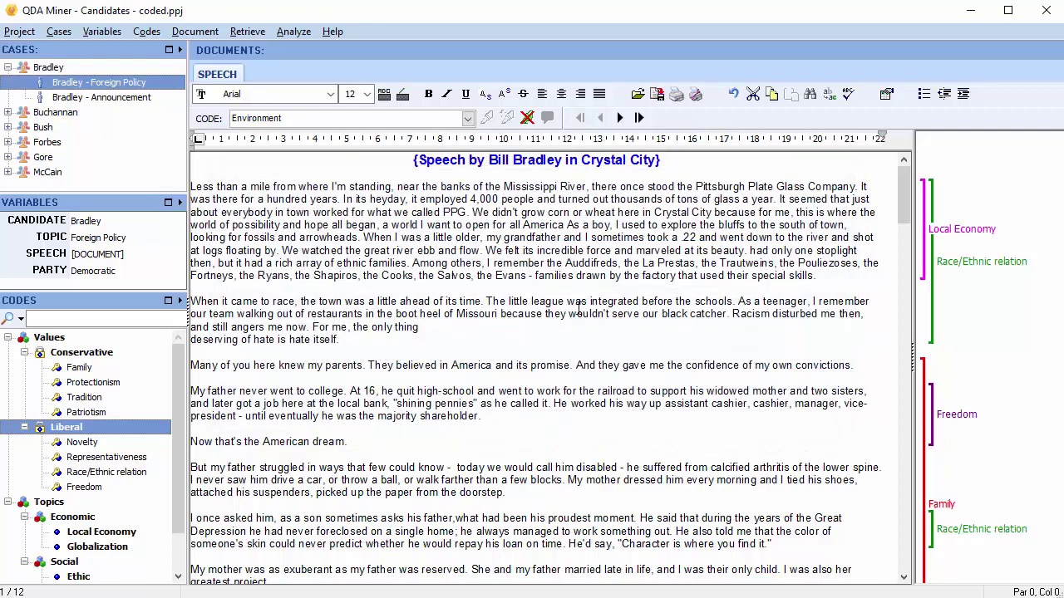
{"action": "left_click", "coordinate": [11, 33]}
{"action": "mouse_move", "coordinate": [40, 143]}
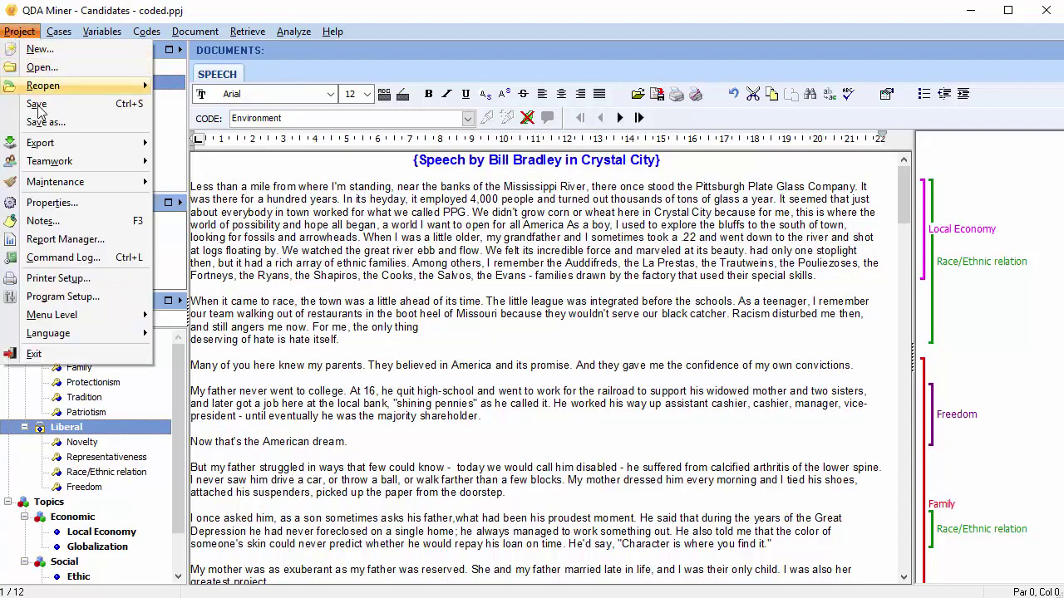
{"action": "left_click", "coordinate": [208, 163]}
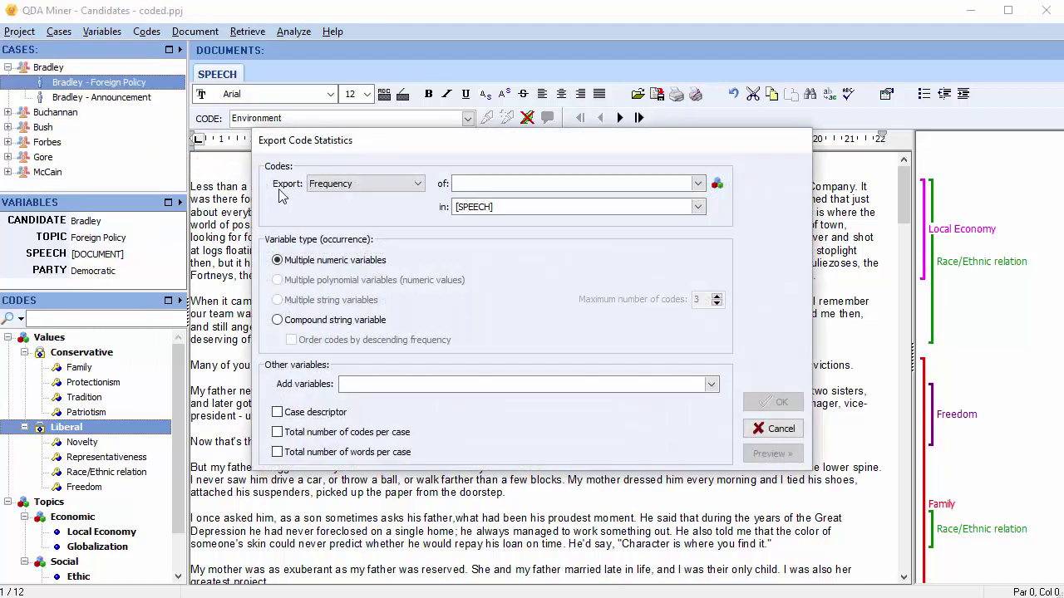
{"action": "left_click", "coordinate": [698, 183]}
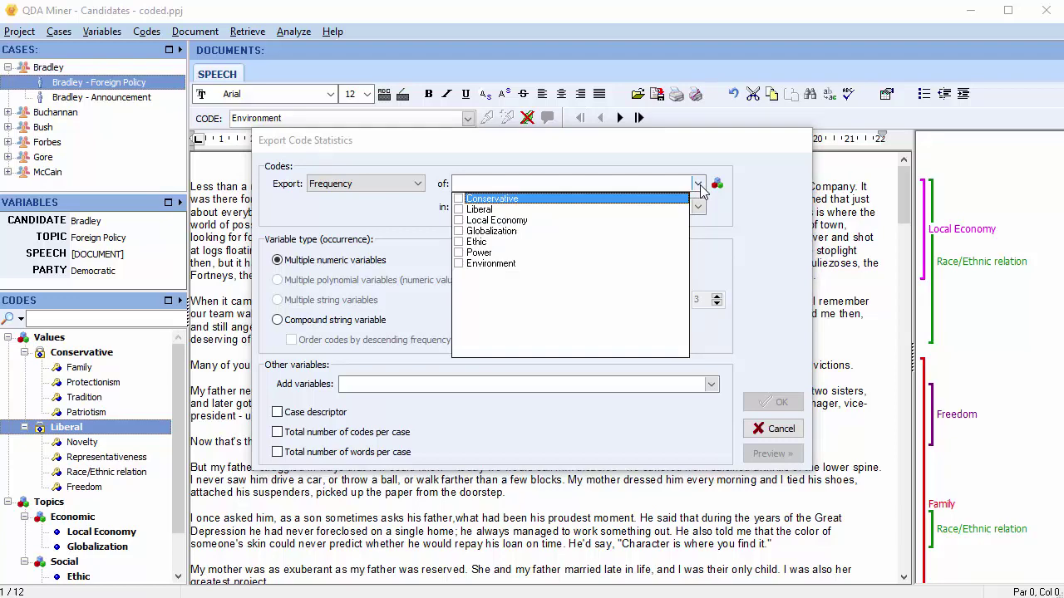
{"action": "left_click", "coordinate": [779, 430]}
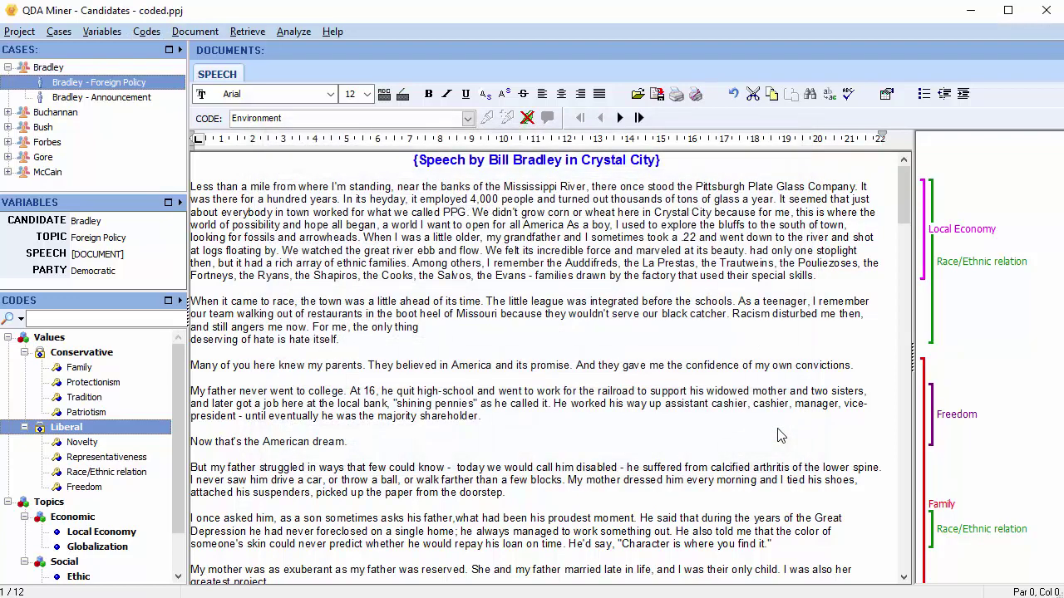